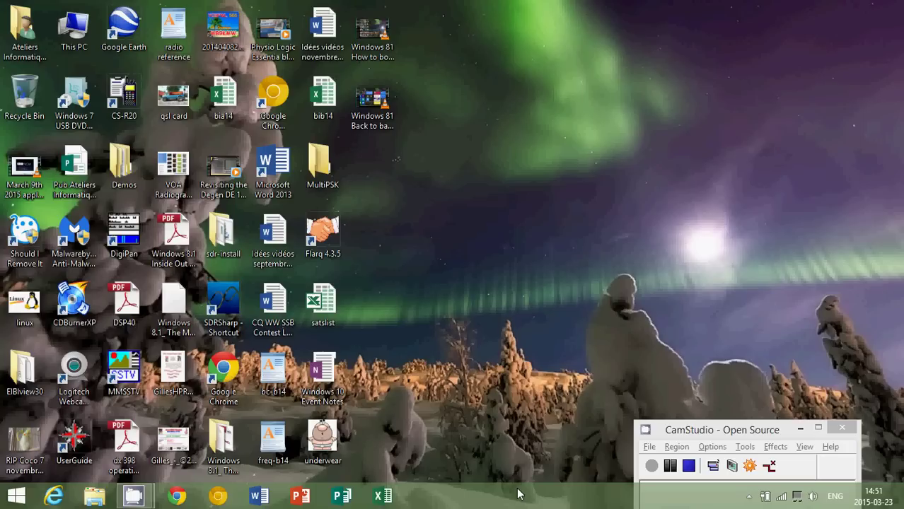
Switch from the desktop to the Start screen with its Useful stuff, Internet and News and Weather groups
key(super)
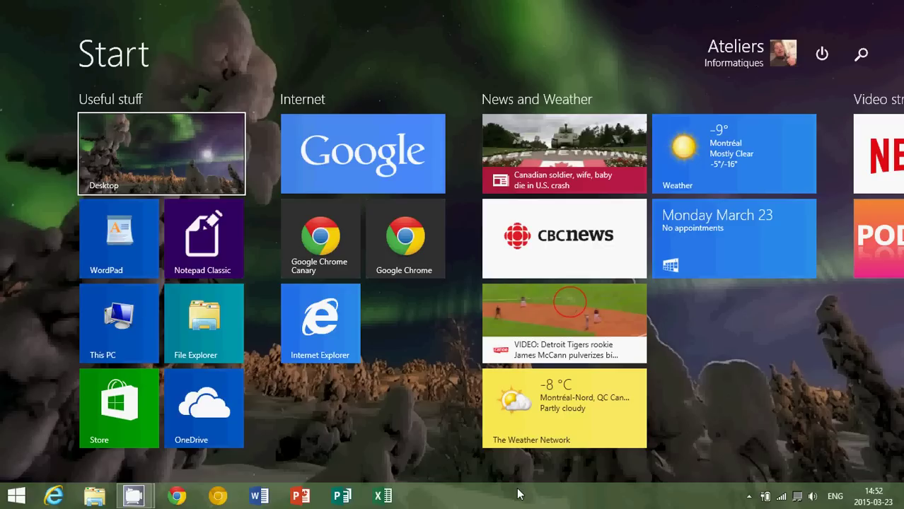
key(super+c)
key(Escape)
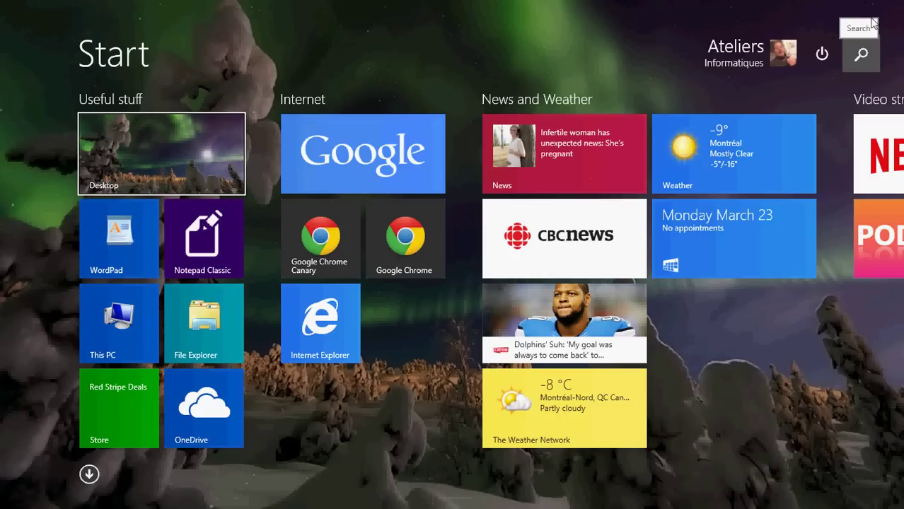
key(super+c)
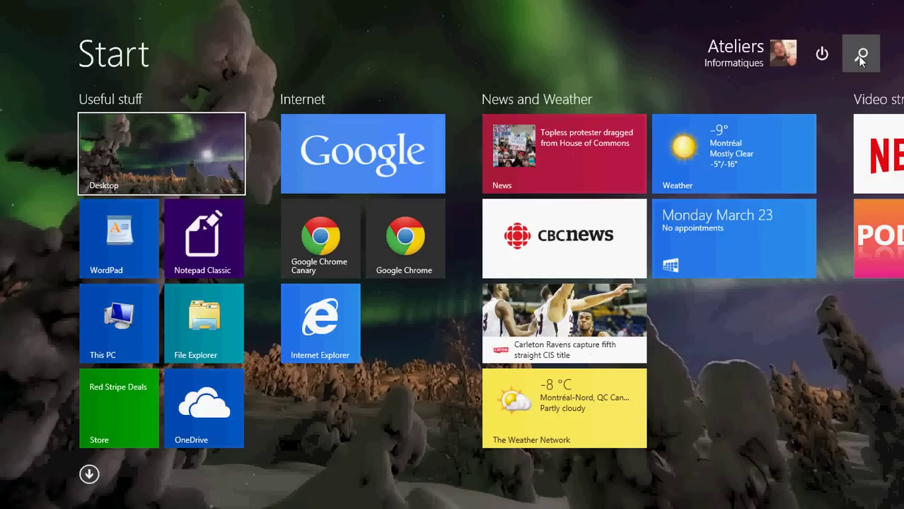
click(862, 55)
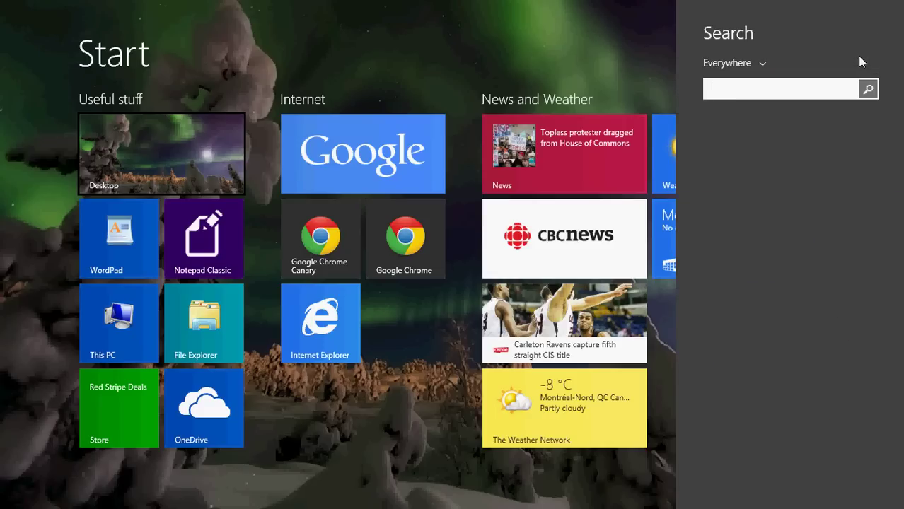
text(chrome)
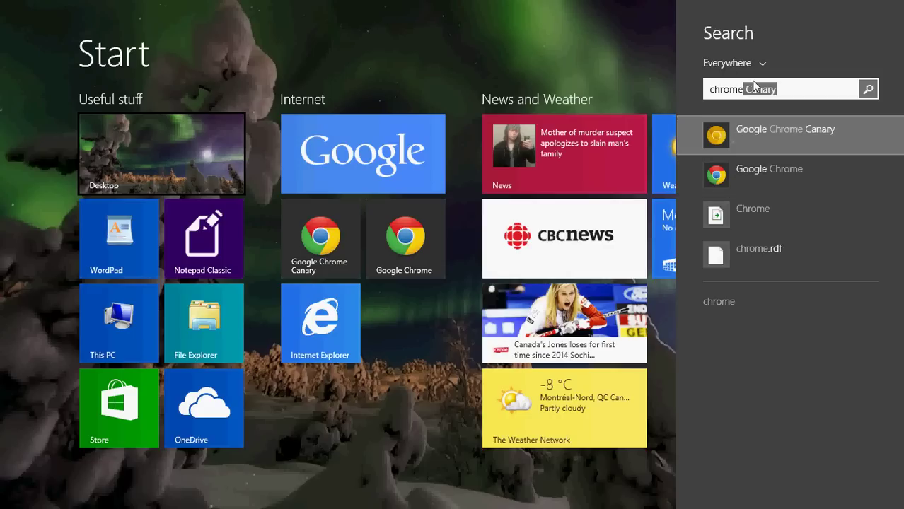
key(BackSpace)
key(BackSpace)
key(BackSpace)
key(BackSpace)
key(BackSpace)
key(BackSpace)
key(BackSpace)
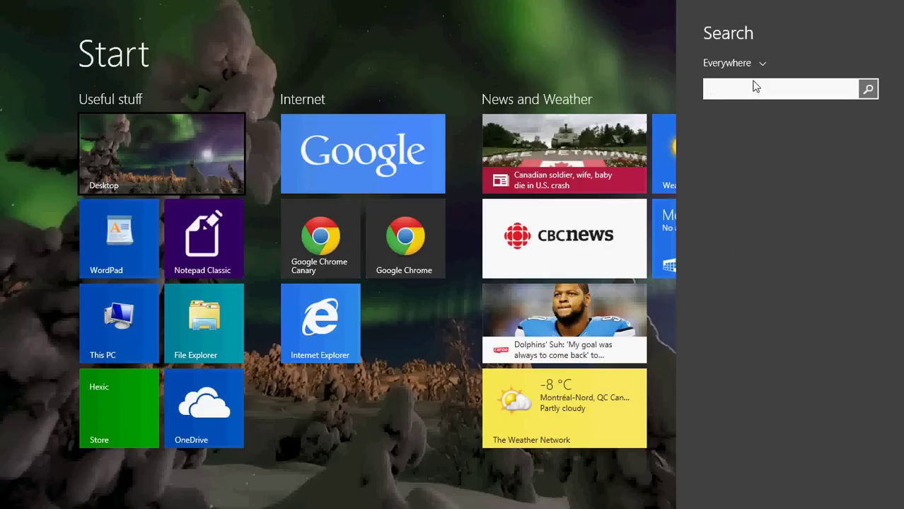
text(powerpoint 2013)
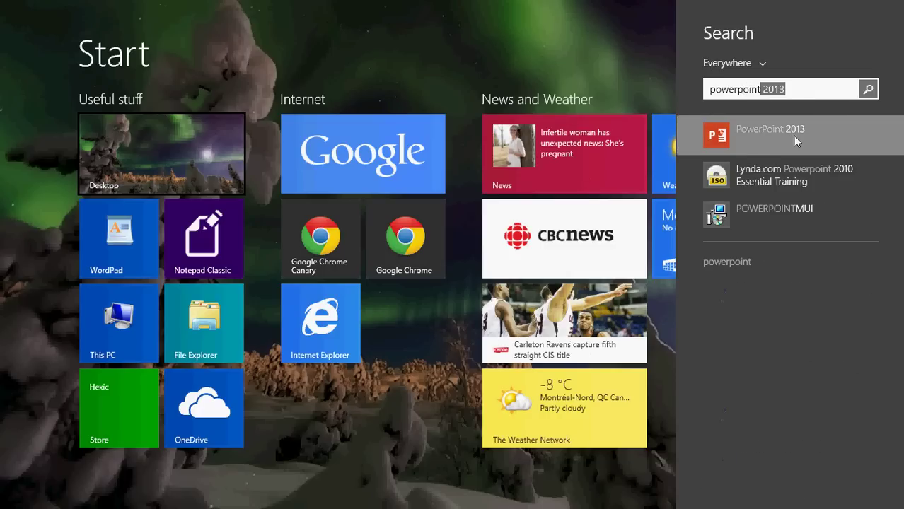
click(563, 45)
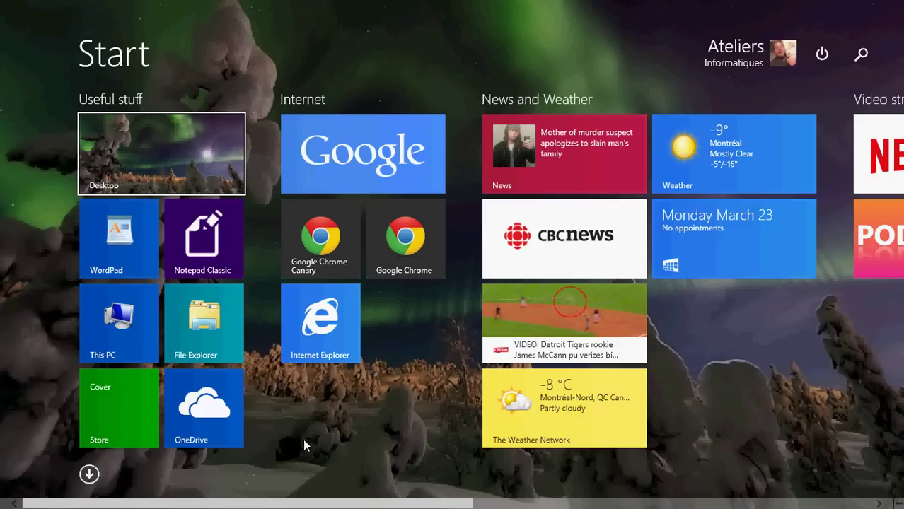
Show the Apps view sorted by date installed and drop down its sort options
click(90, 474)
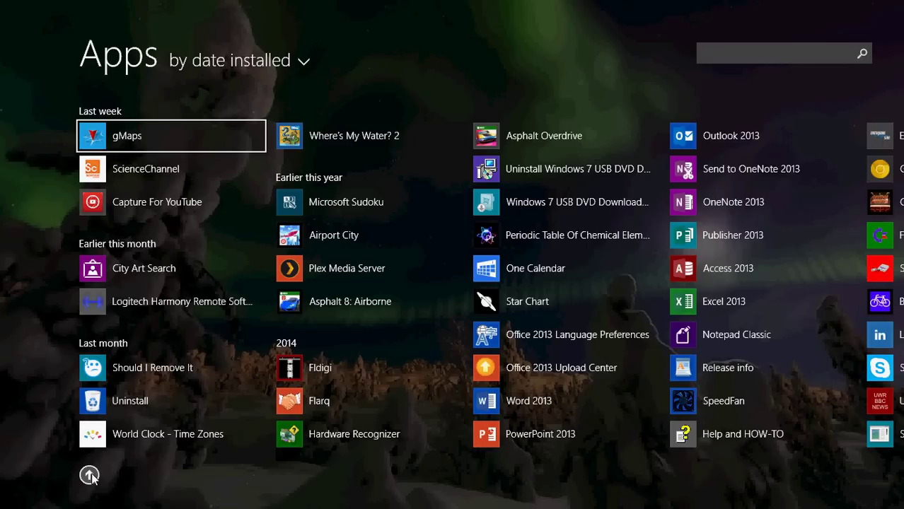
click(246, 63)
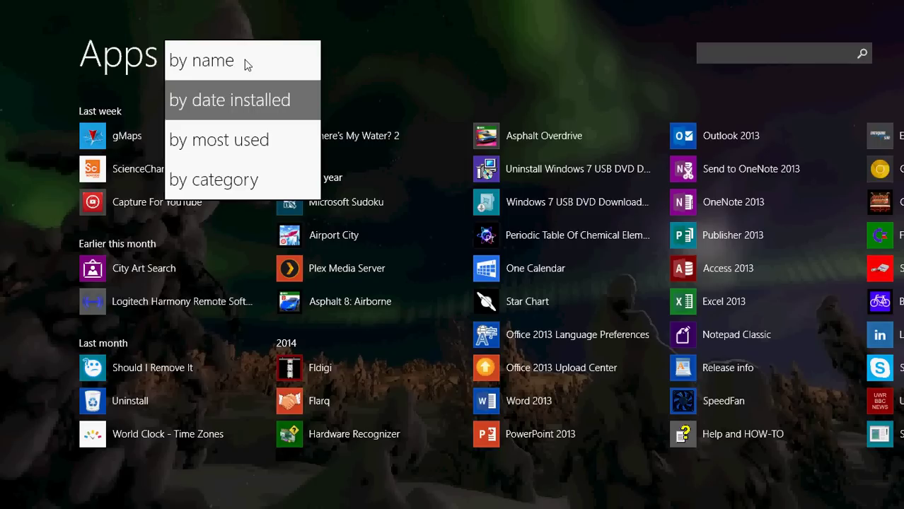
Sort the Apps list by name and browse the alphabetical programs, including Dropbox, Google Chrome and VideoLAN
click(246, 63)
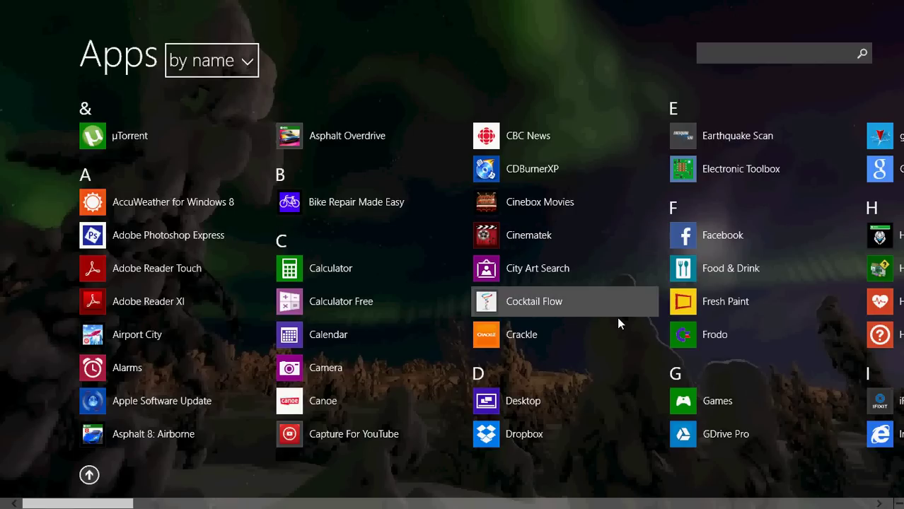
scroll(493, 295, down, 5)
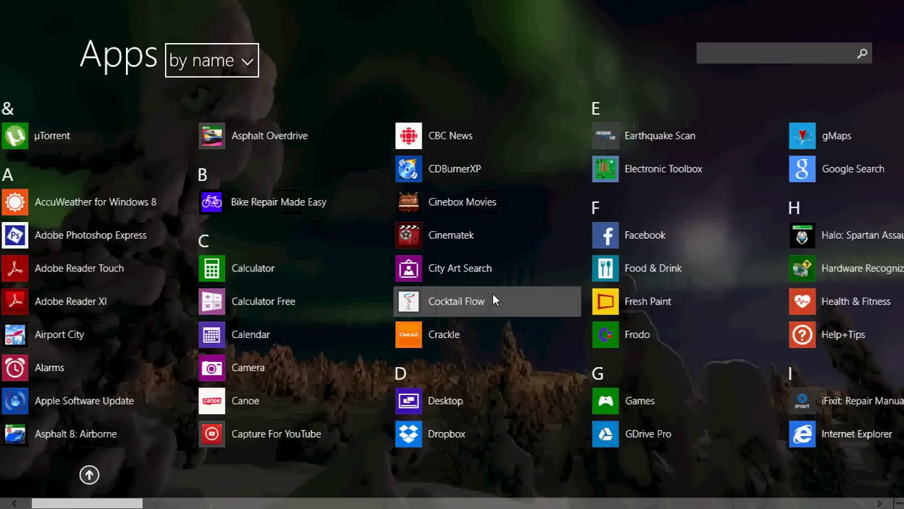
scroll(493, 300, down, 4)
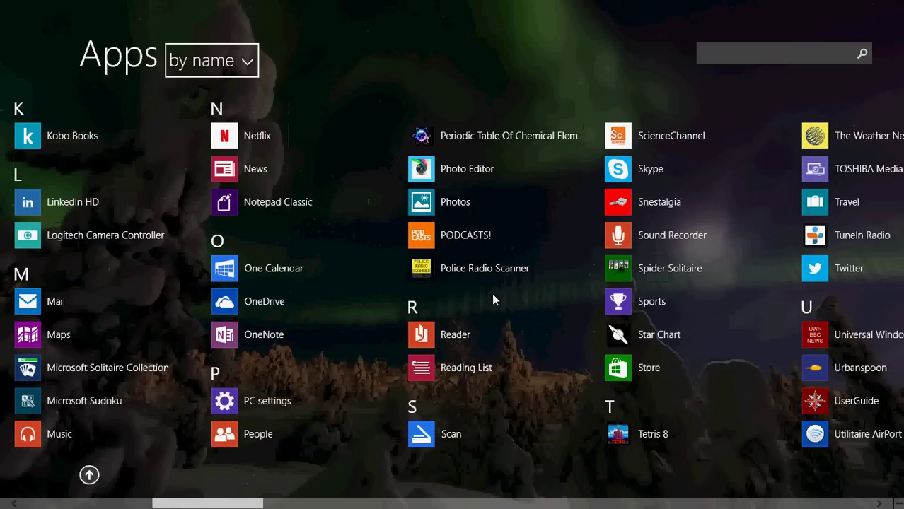
scroll(493, 300, down, 12)
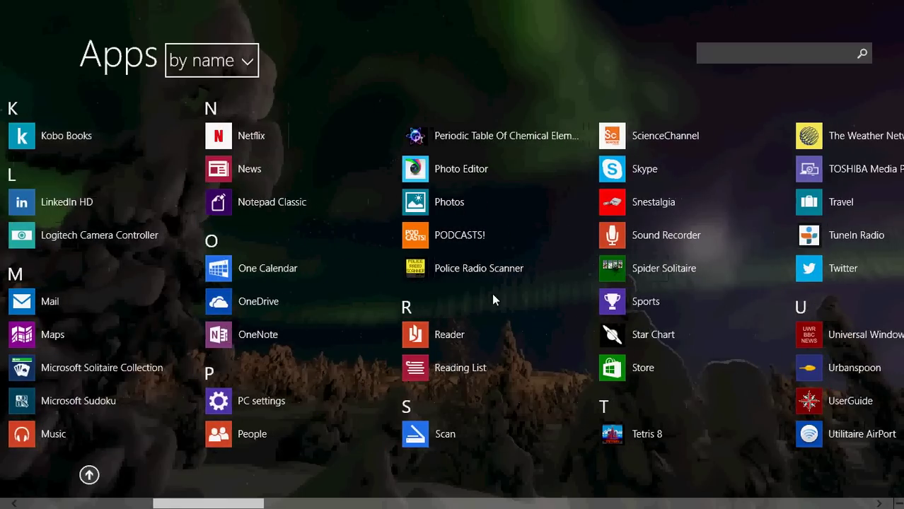
scroll(493, 298, down, 9)
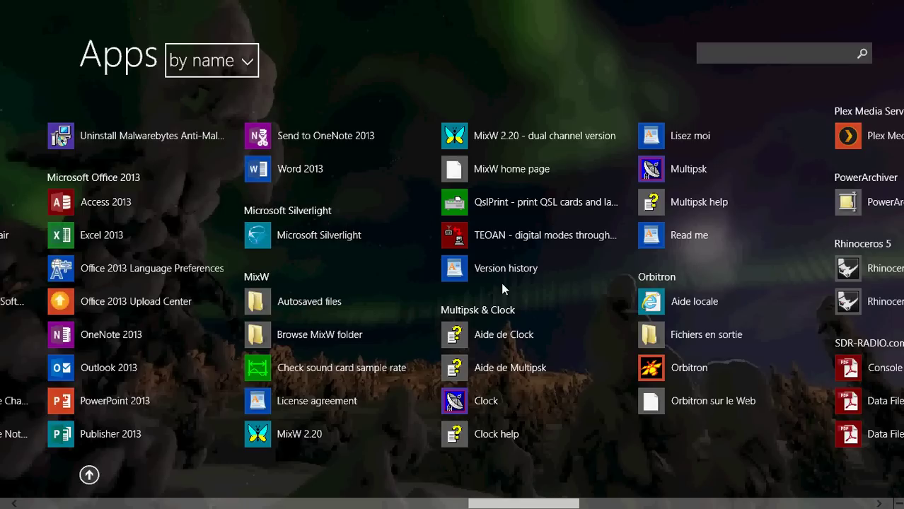
scroll(501, 286, down, 3)
scroll(501, 286, down, 5)
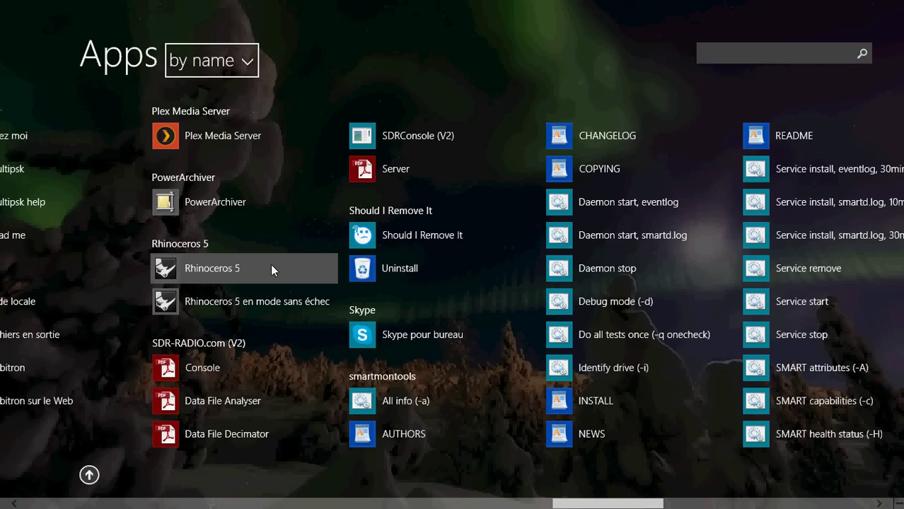
scroll(482, 286, down, 10)
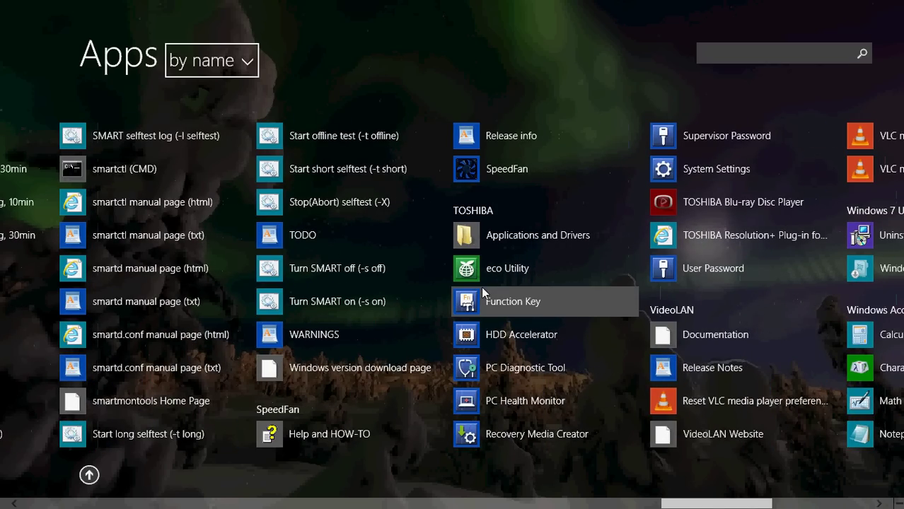
scroll(482, 288, down, 5)
scroll(481, 288, up, 6)
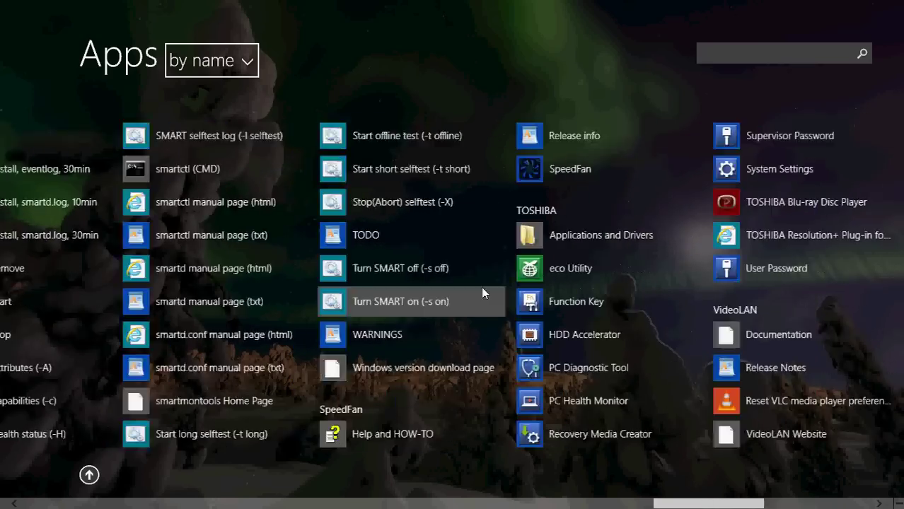
scroll(482, 288, up, 10)
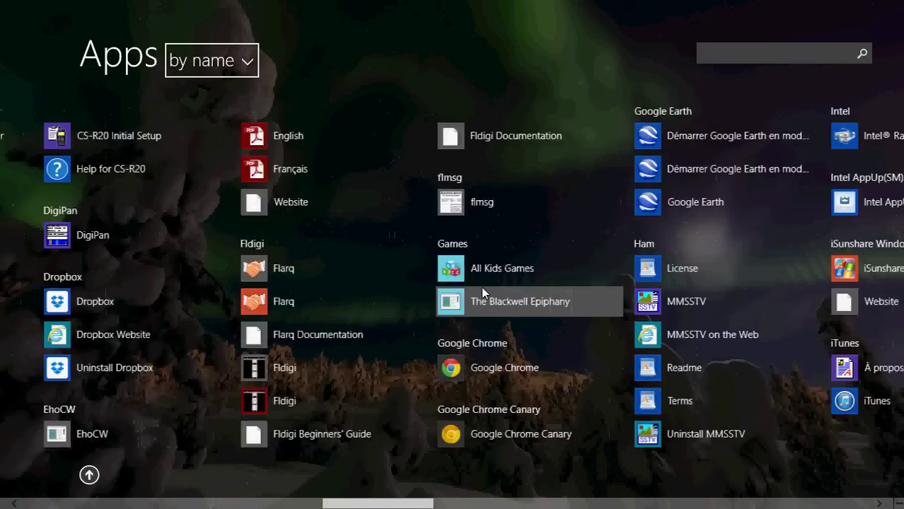
scroll(482, 290, up, 5)
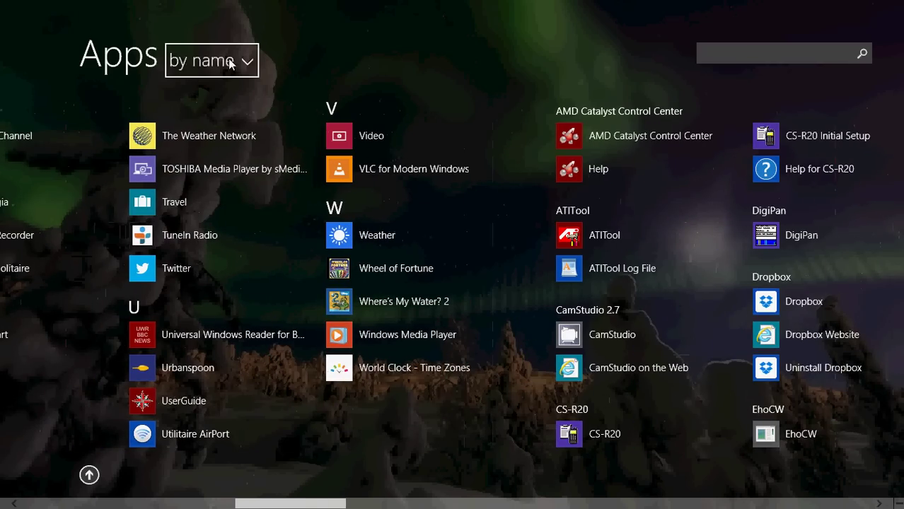
Re-sort the Apps list by date installed and launch Capture For YouTube
click(229, 62)
click(241, 116)
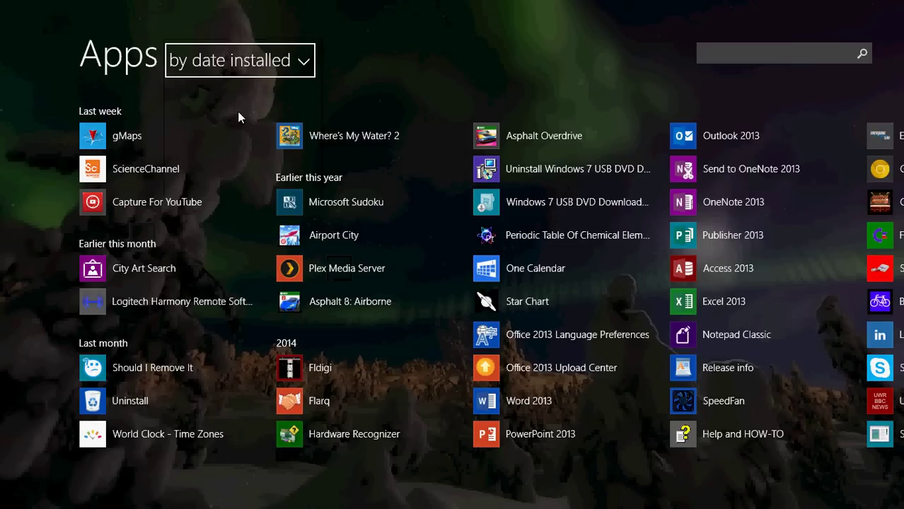
click(200, 199)
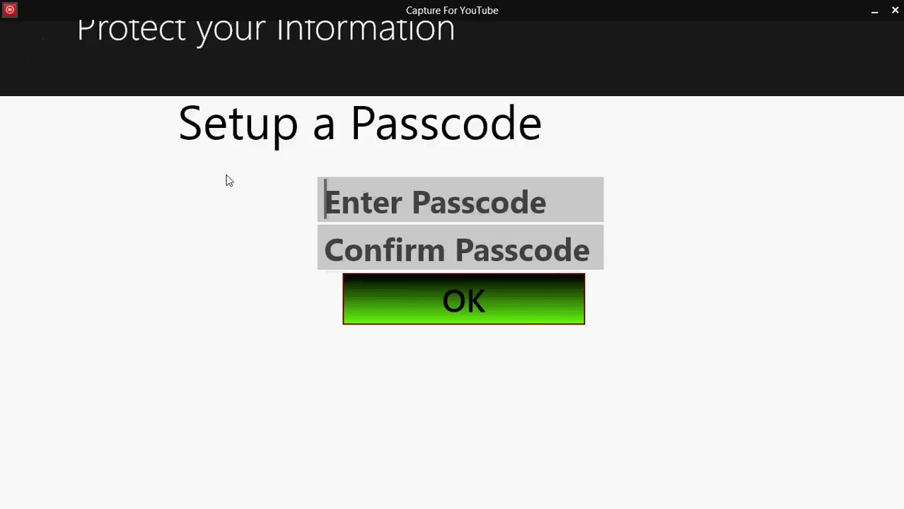
Return to the desktop and bring the Capture For YouTube window forward
key(super)
click(191, 154)
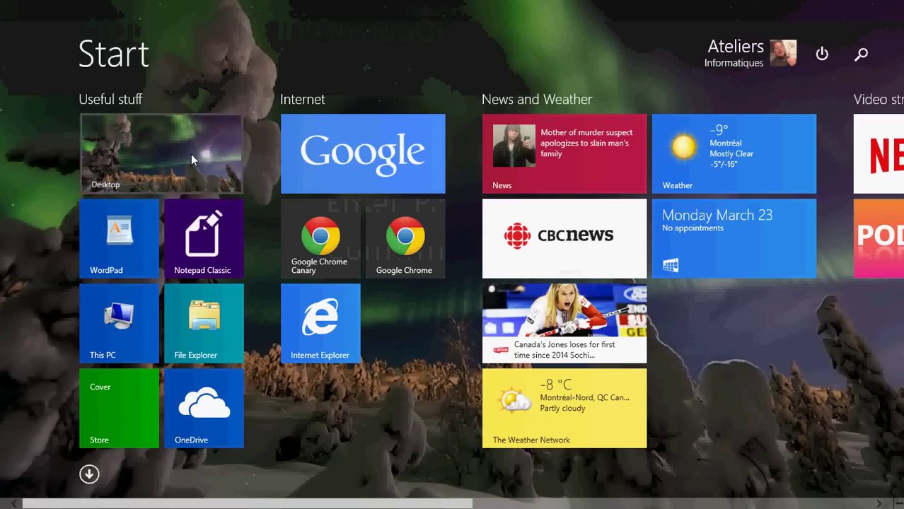
click(423, 495)
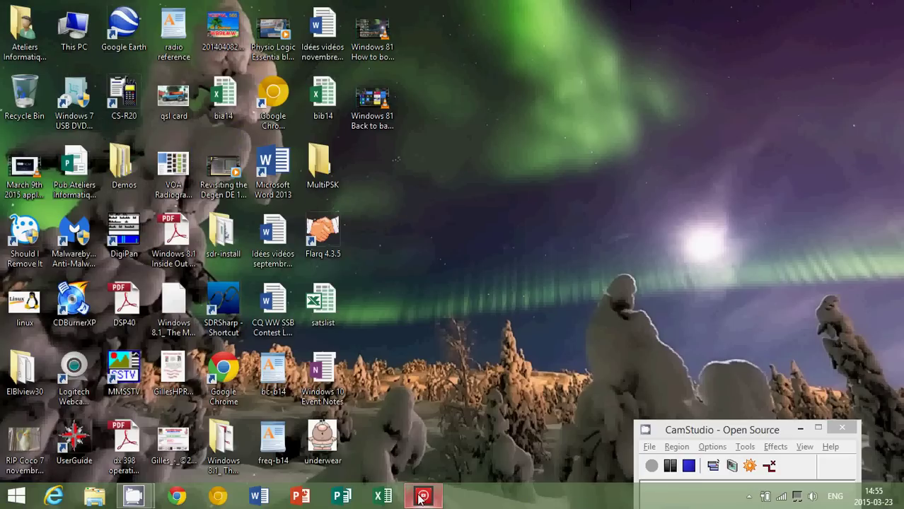
Close Capture For YouTube and show the Apps list sorted by most used, Google Chrome Canary first
click(894, 10)
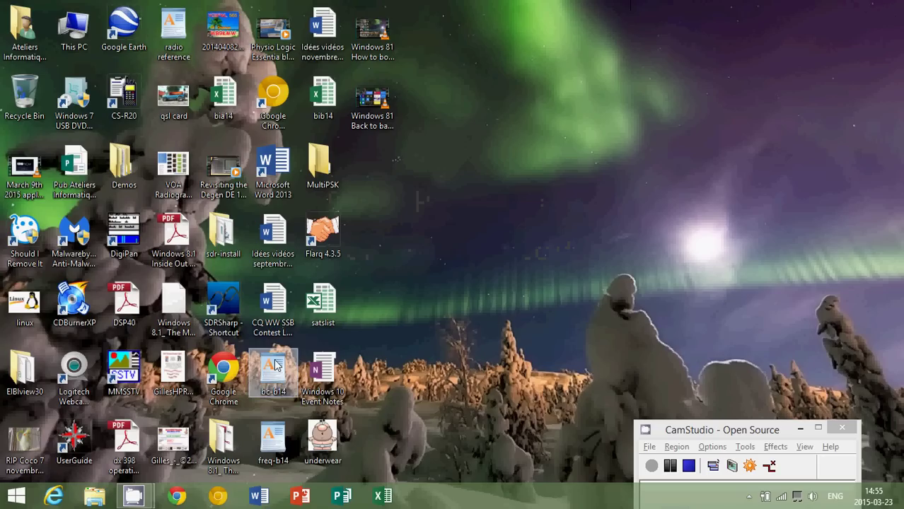
key(super)
click(88, 475)
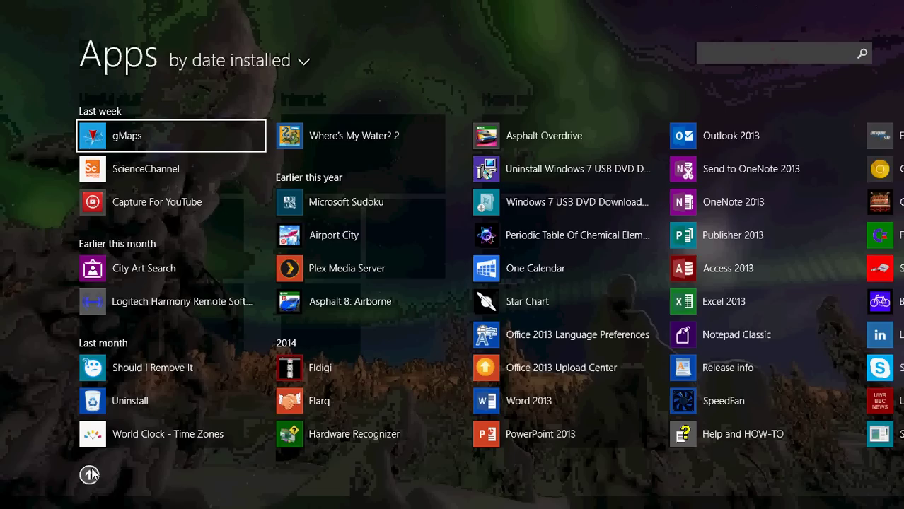
click(227, 61)
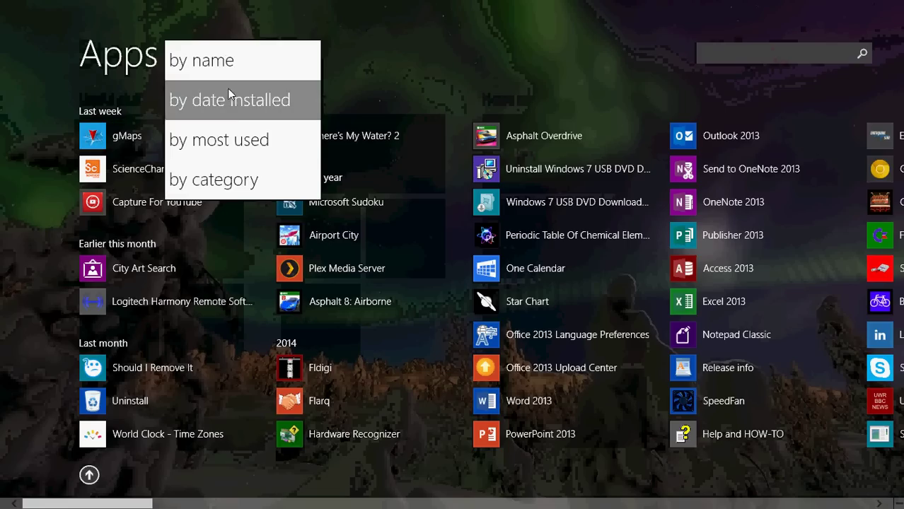
click(239, 141)
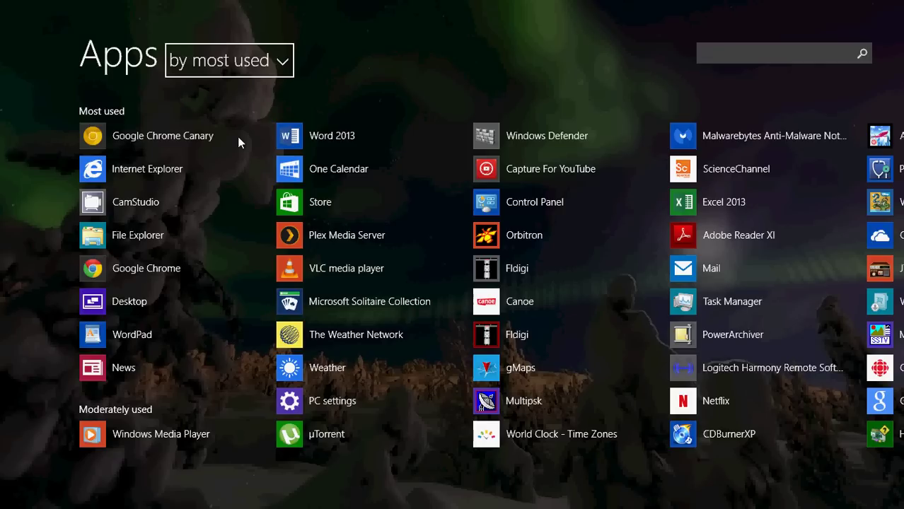
click(232, 60)
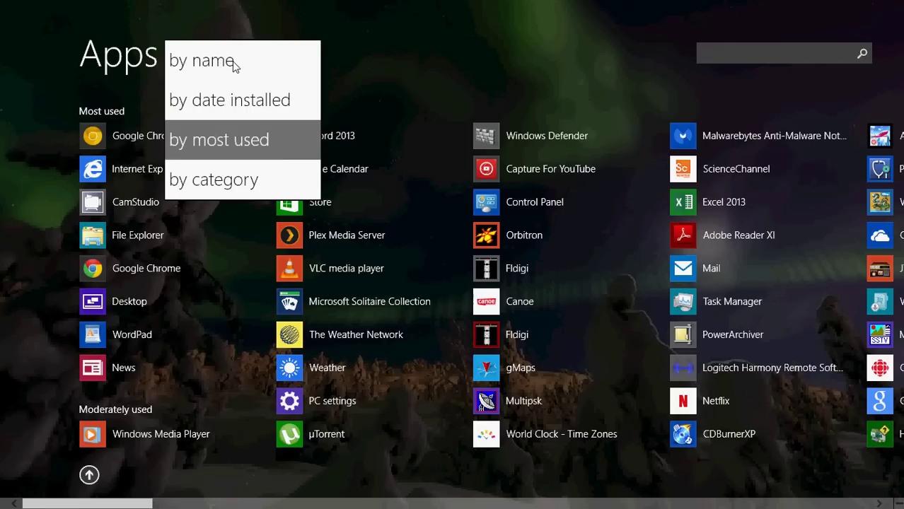
Group the Apps list by category and browse groups like Books & Reference, Entertainment and Games
click(242, 180)
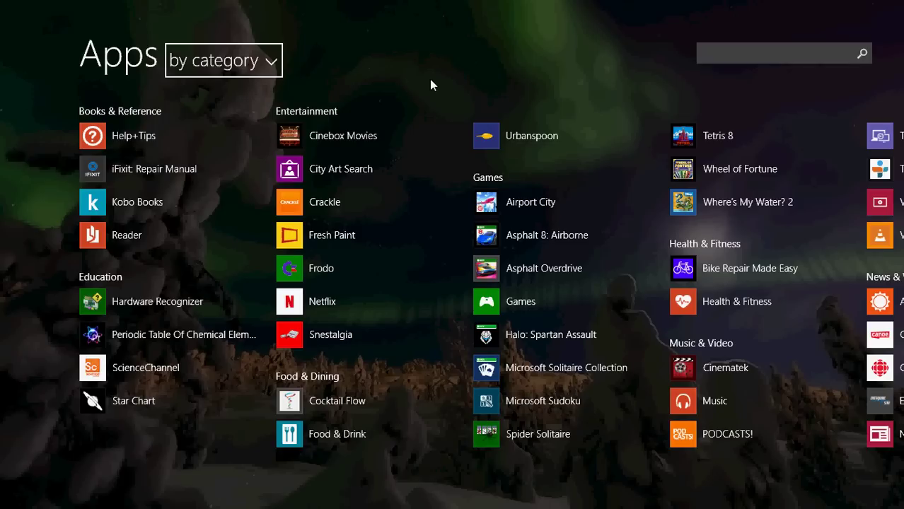
scroll(476, 185, down, 8)
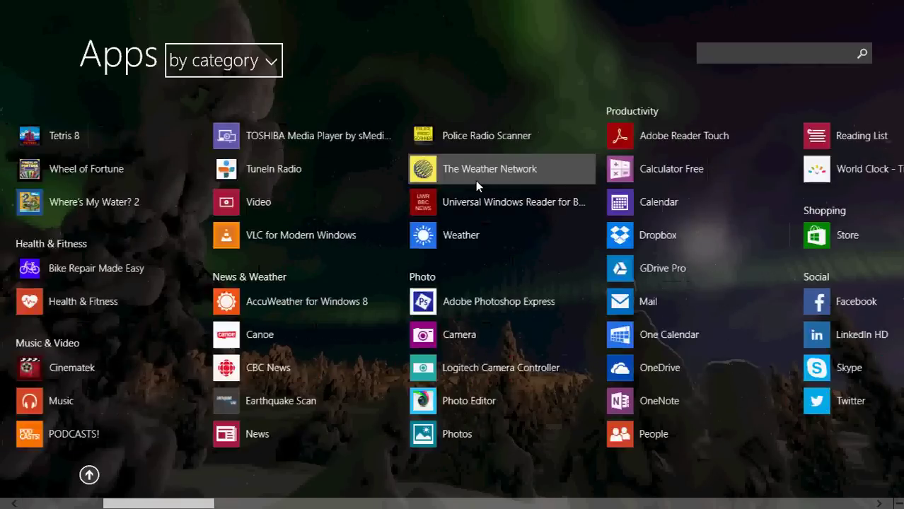
scroll(476, 185, down, 12)
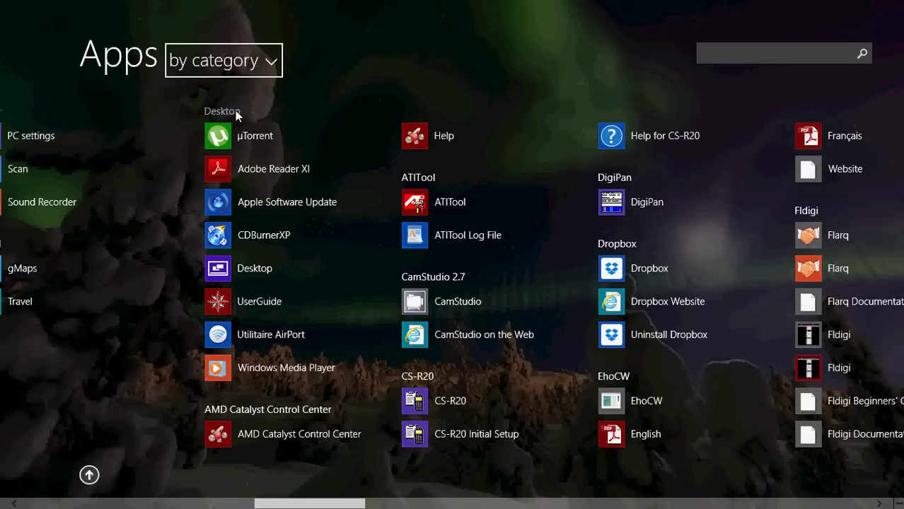
scroll(405, 336, down, 6)
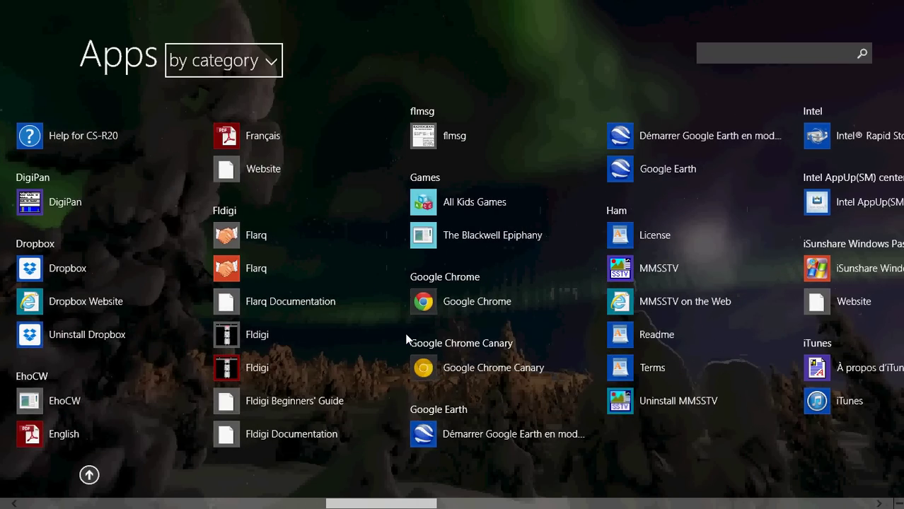
scroll(406, 338, up, 20)
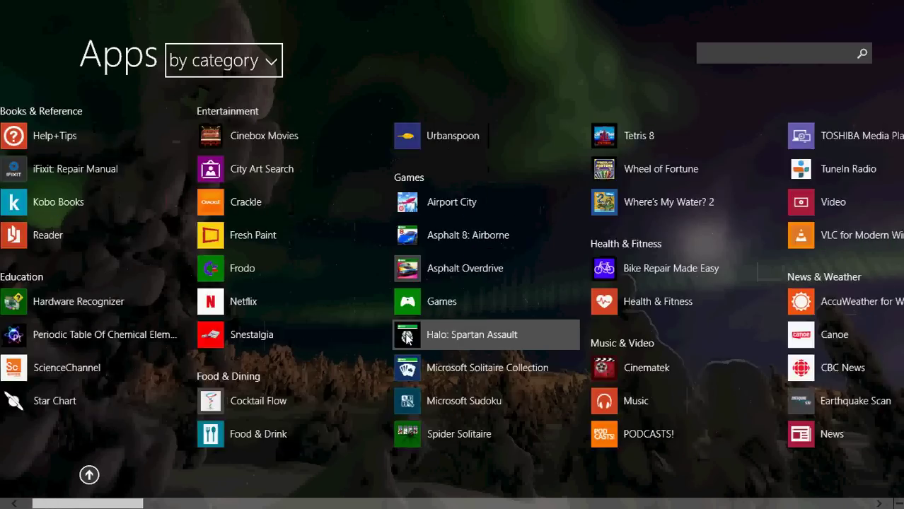
Re-sort the Apps list by name, then by date installed, and return to the Start tiles
click(264, 63)
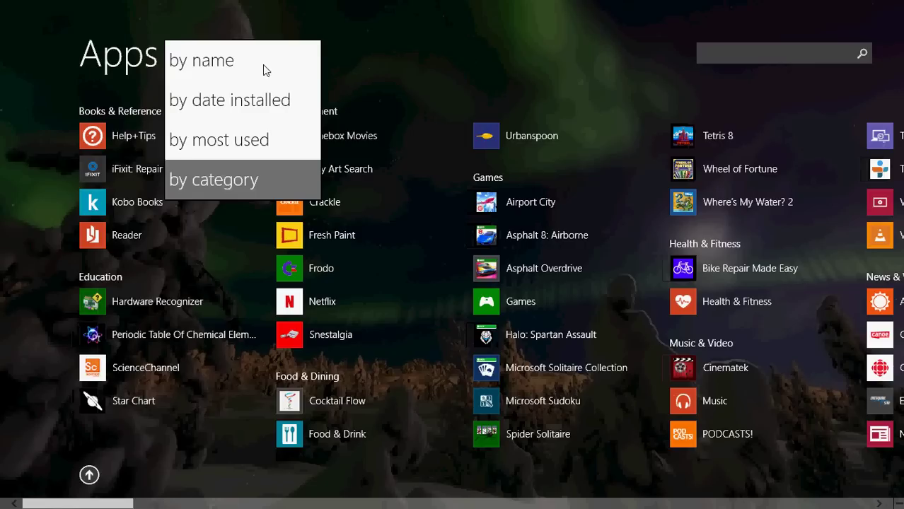
click(251, 66)
click(223, 66)
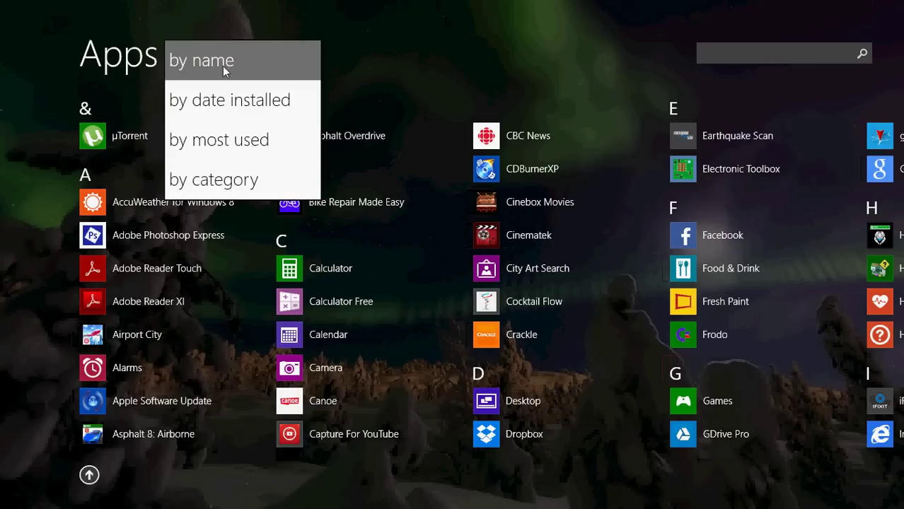
click(226, 99)
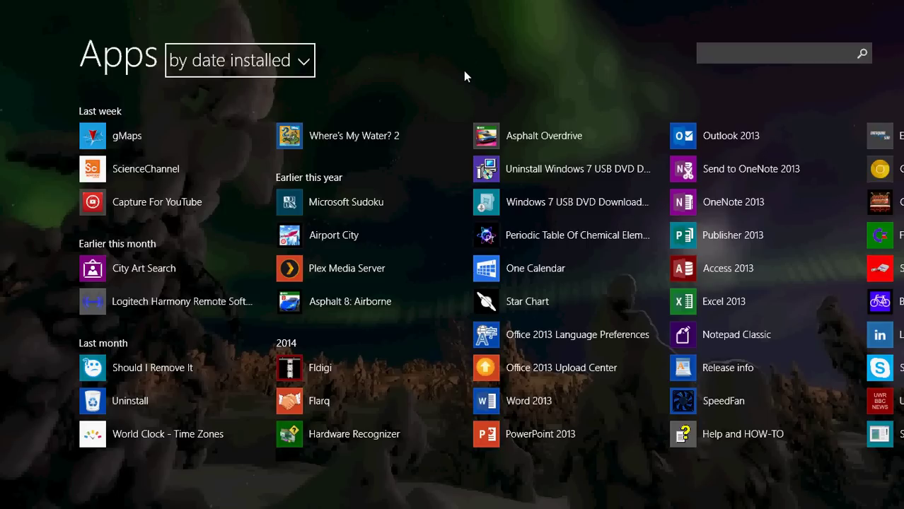
key(super)
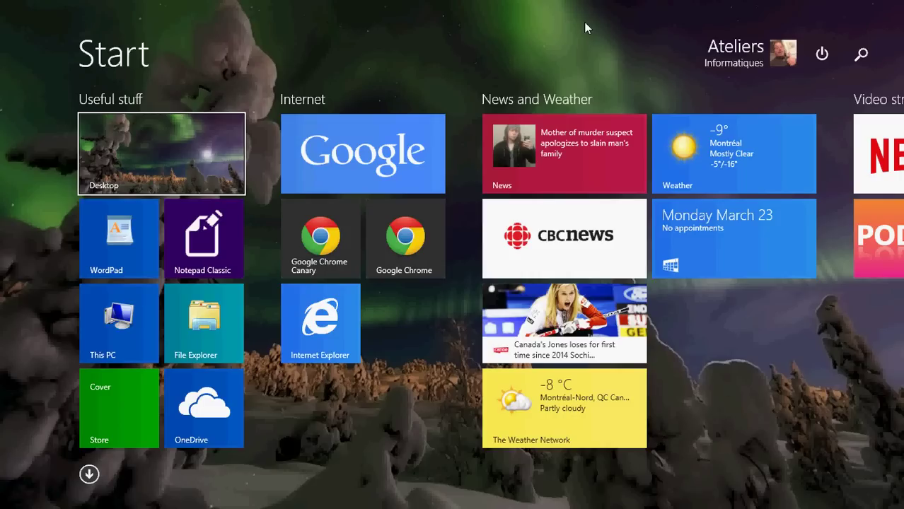
Glance at the charms bar, then open the Win+X menu from the Start button
key(super+c)
key(Escape)
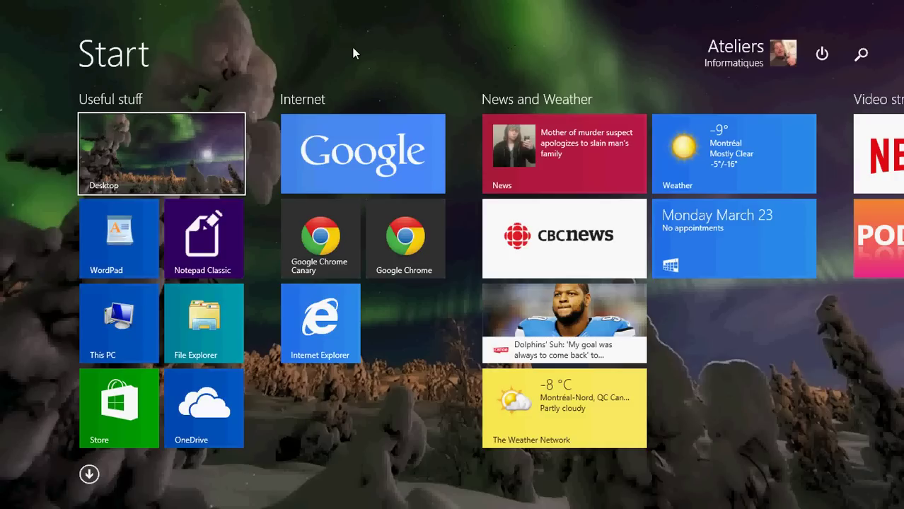
mouse_move(14, 498)
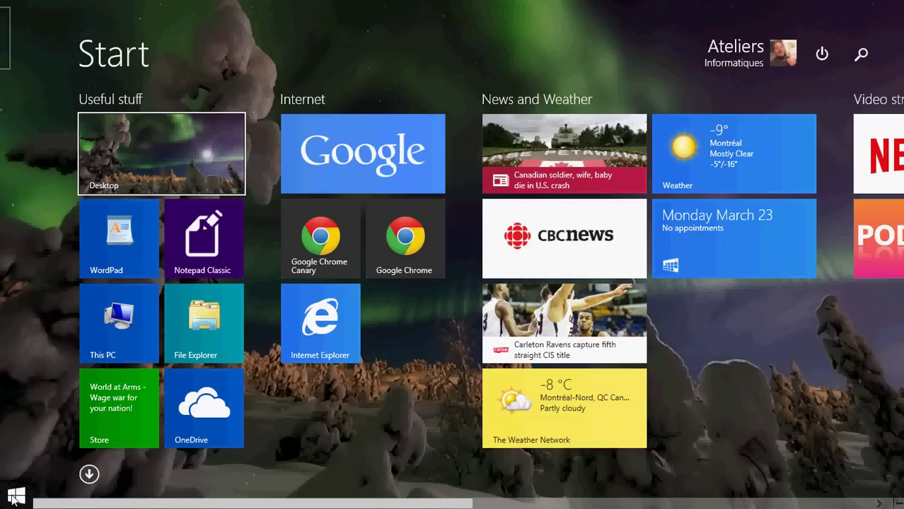
right_click(14, 498)
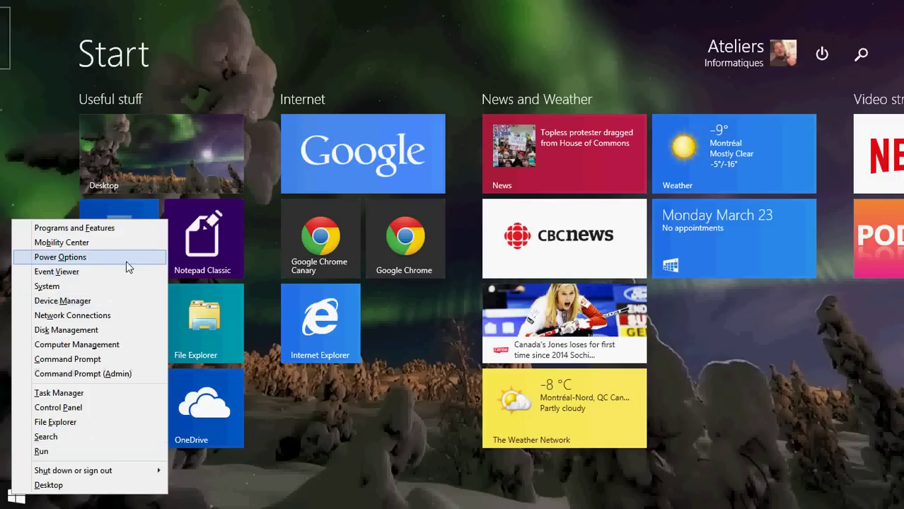
Open Programs and Features and scroll through the 75 installed programs totalling 1,94 GB
click(126, 227)
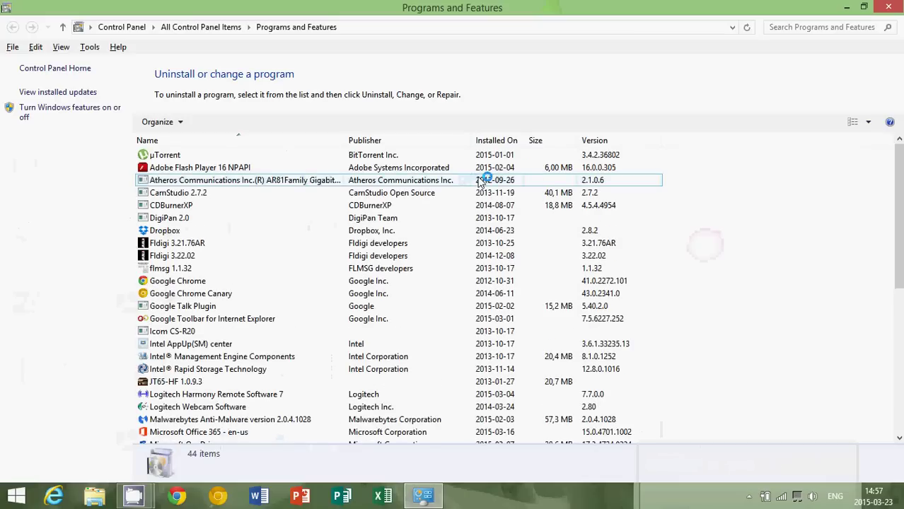
scroll(758, 256, down, 8)
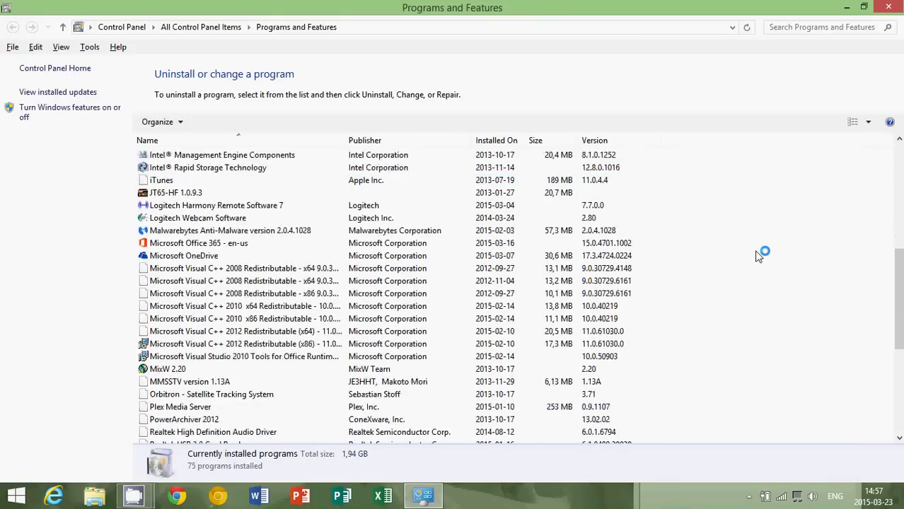
scroll(759, 256, down, 7)
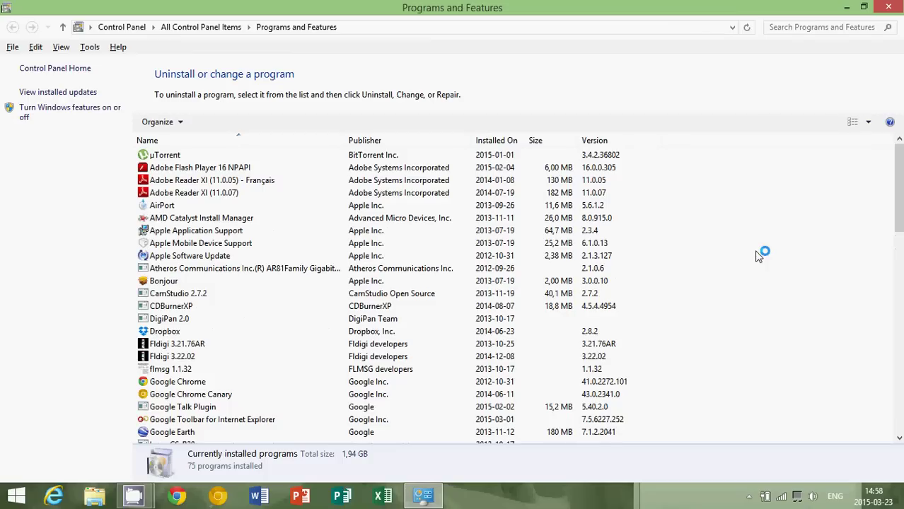
scroll(758, 256, down, 15)
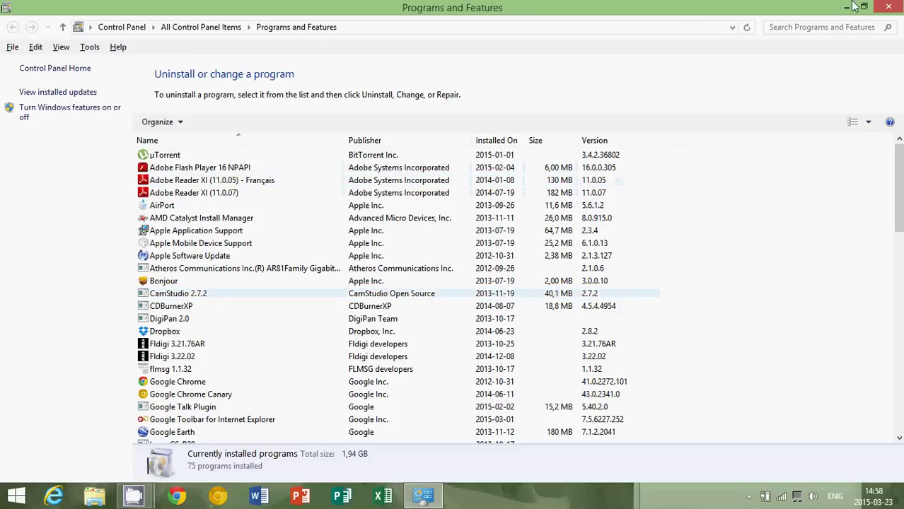
Close the Programs and Features window and go back to the desktop via the Start screen
click(891, 6)
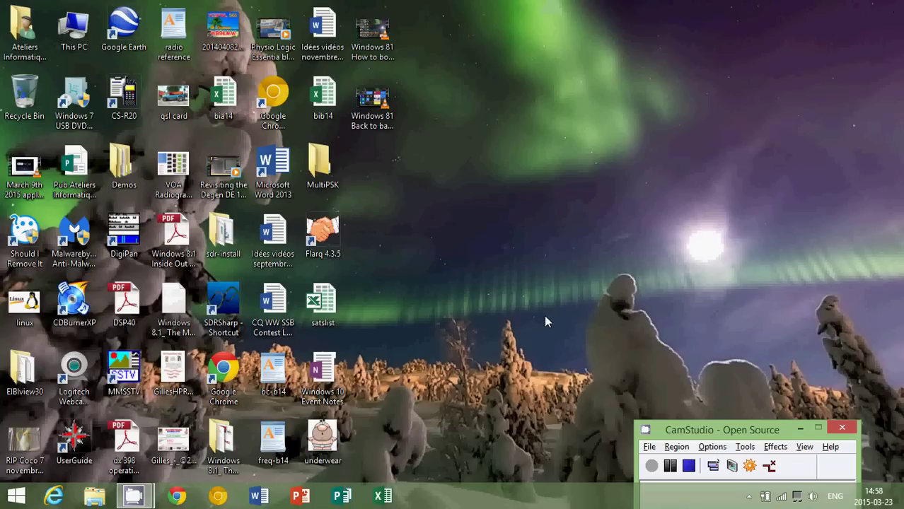
key(super)
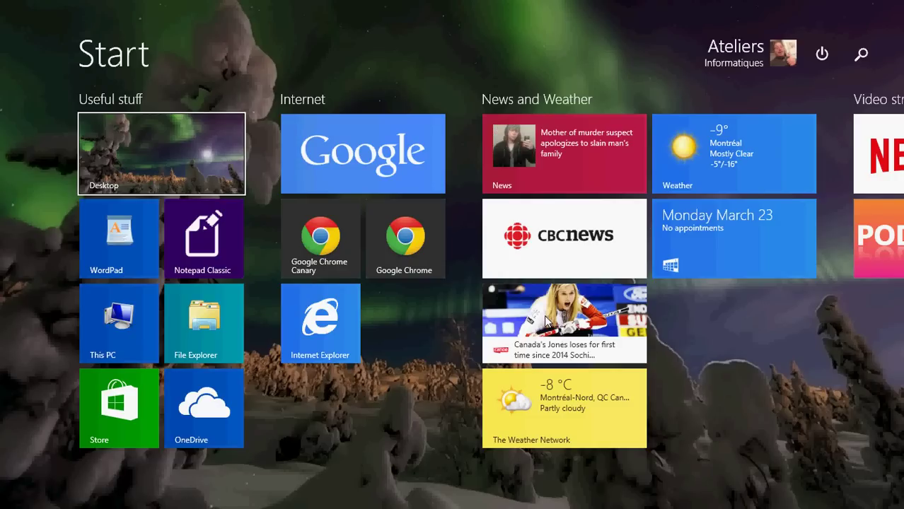
click(177, 154)
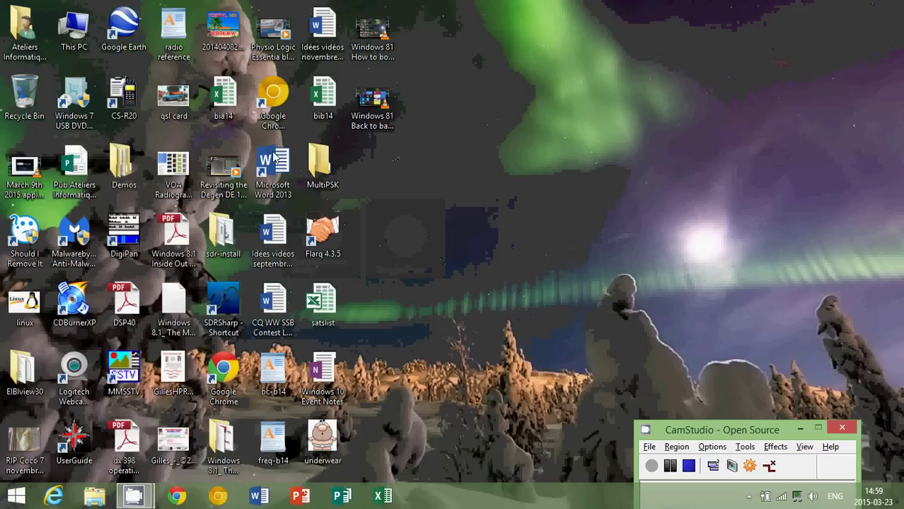